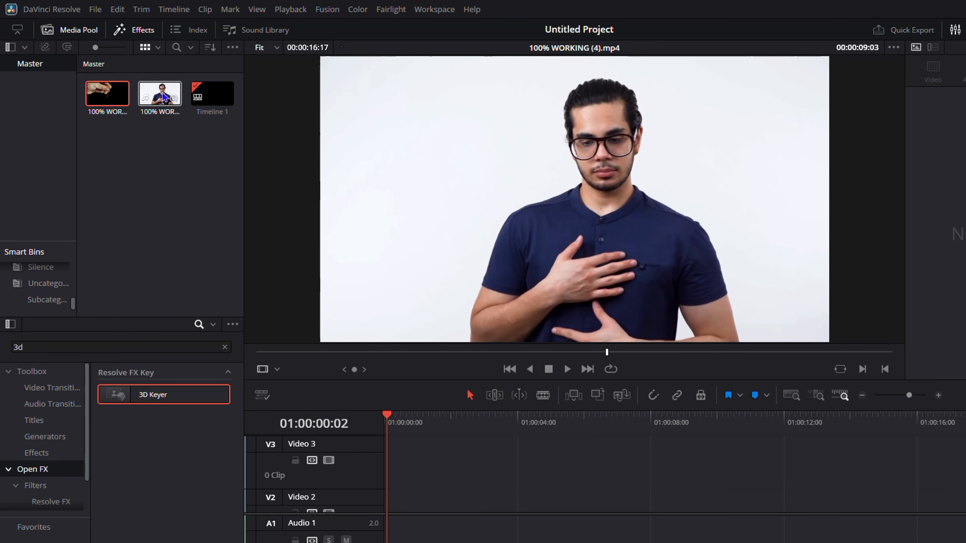
Place the talking-man clip 100% WORKING (4).mp4 at the timeline start and delete the empty Video 3 and Video 2 tracks
left_click_drag(163, 97, 387, 525)
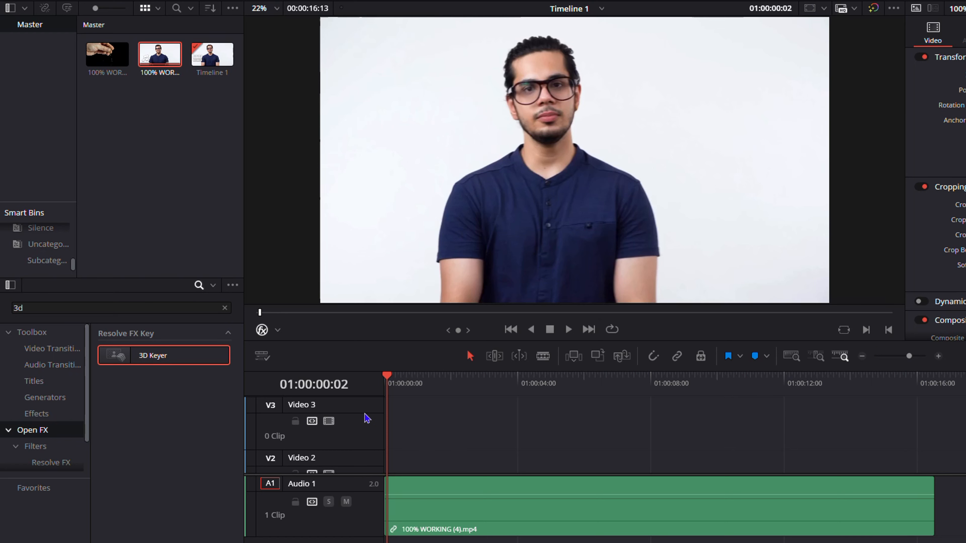
right_click(350, 409)
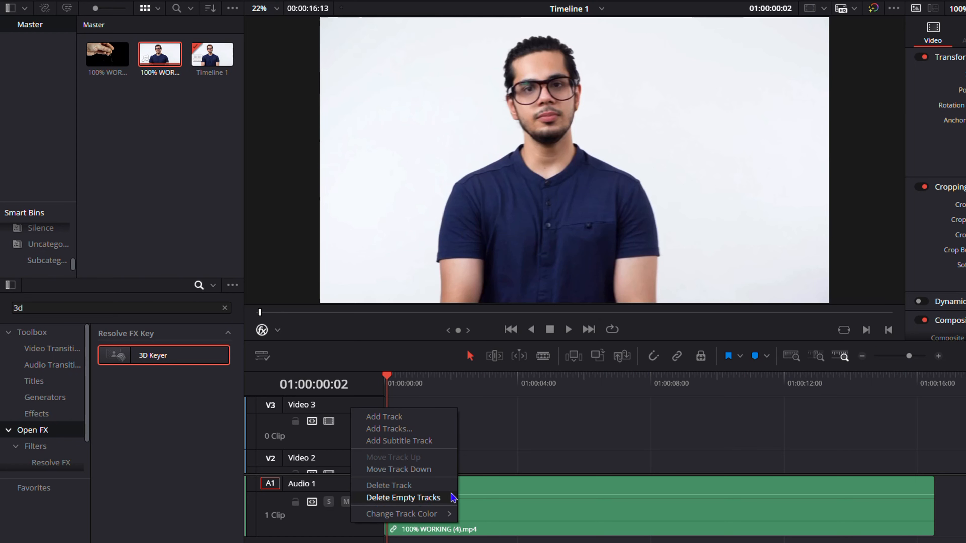
left_click(389, 486)
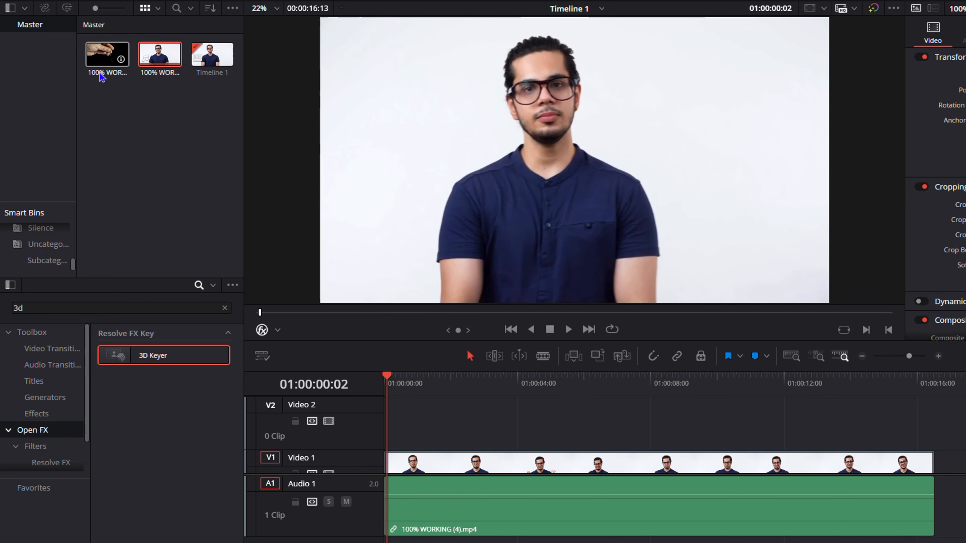
left_click(102, 54)
left_click_drag(101, 53, 163, 164)
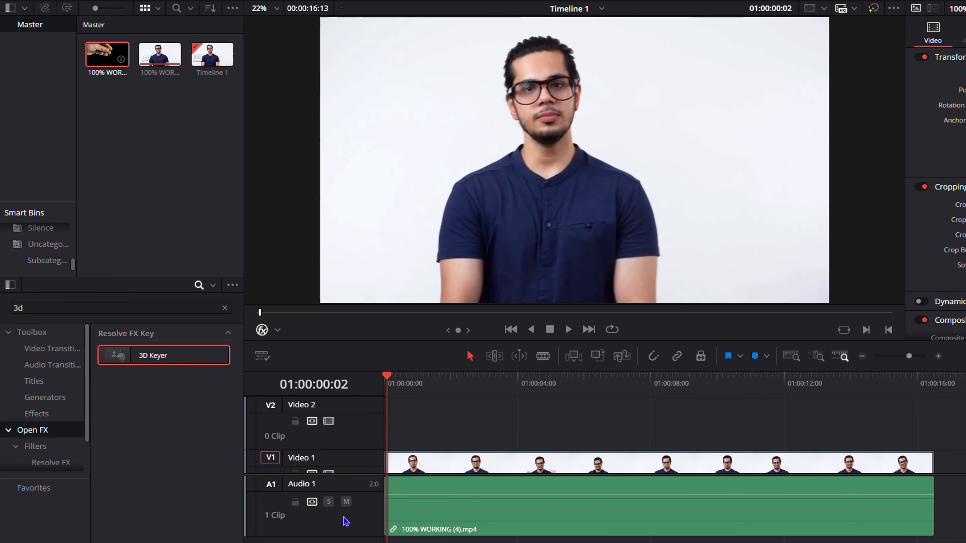
right_click(352, 410)
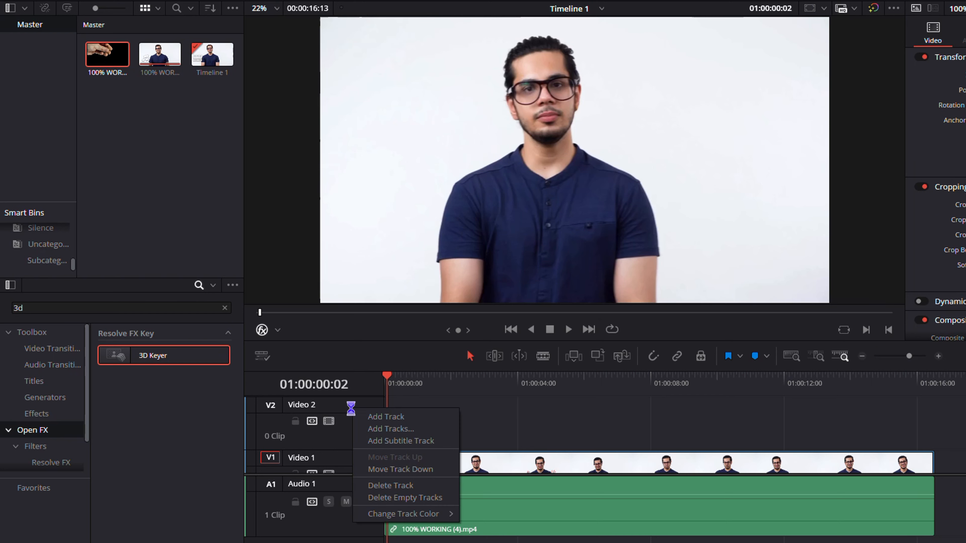
left_click(396, 488)
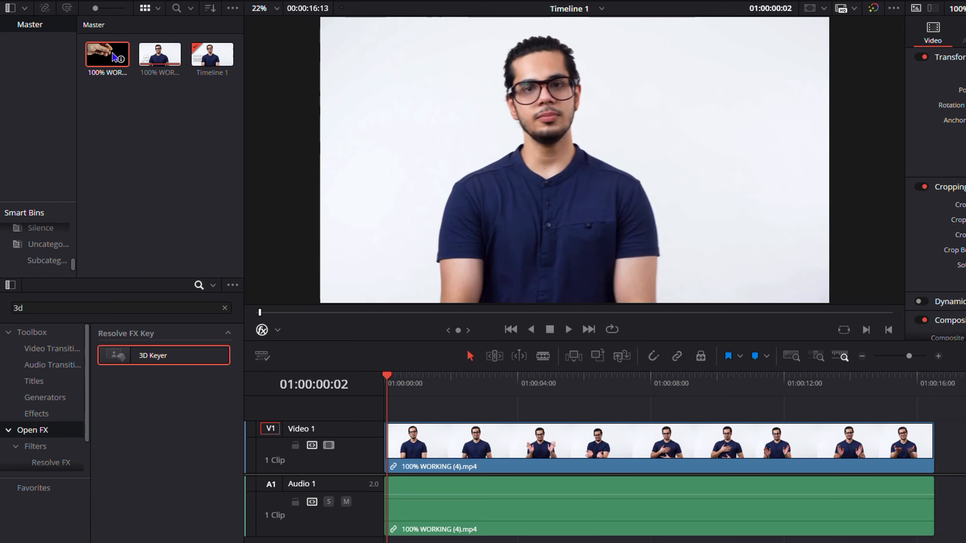
Add a second video track above Video 1 and place the hand clip 100% WORKING (3).mp4 at its start
left_click_drag(107, 54, 153, 155)
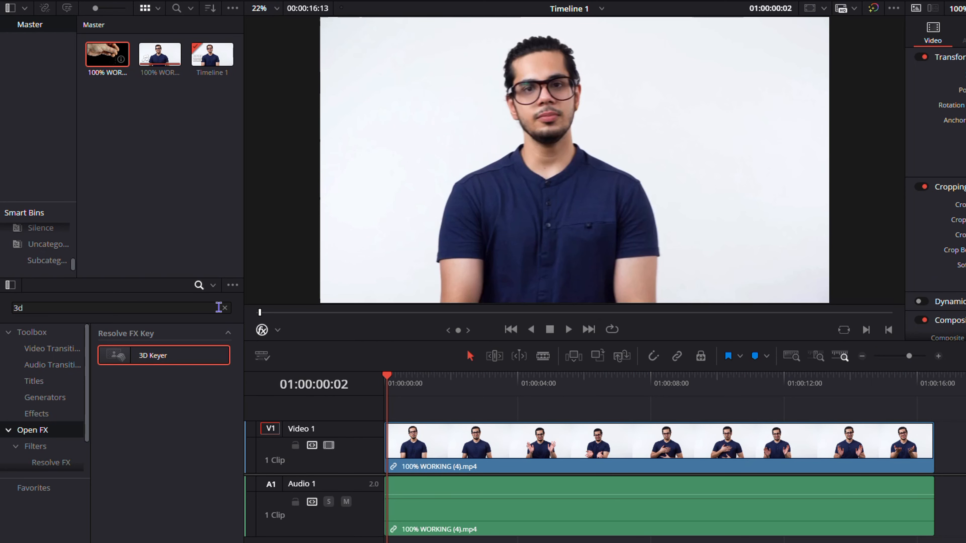
right_click(346, 416)
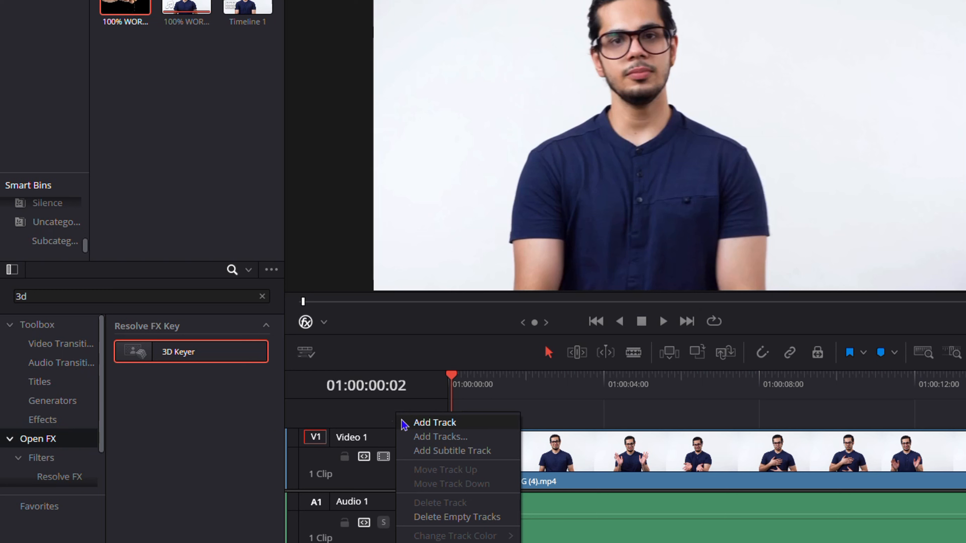
left_click(422, 425)
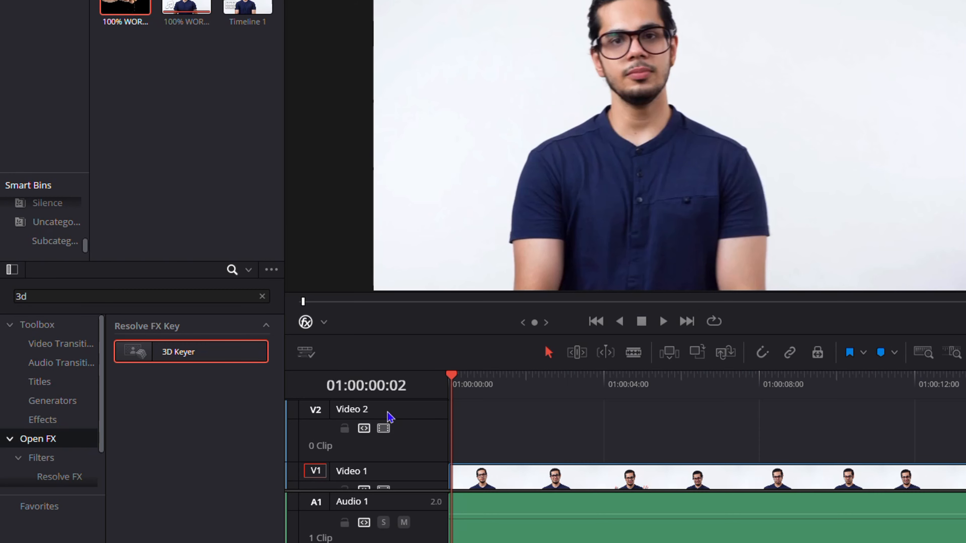
left_click(140, 8)
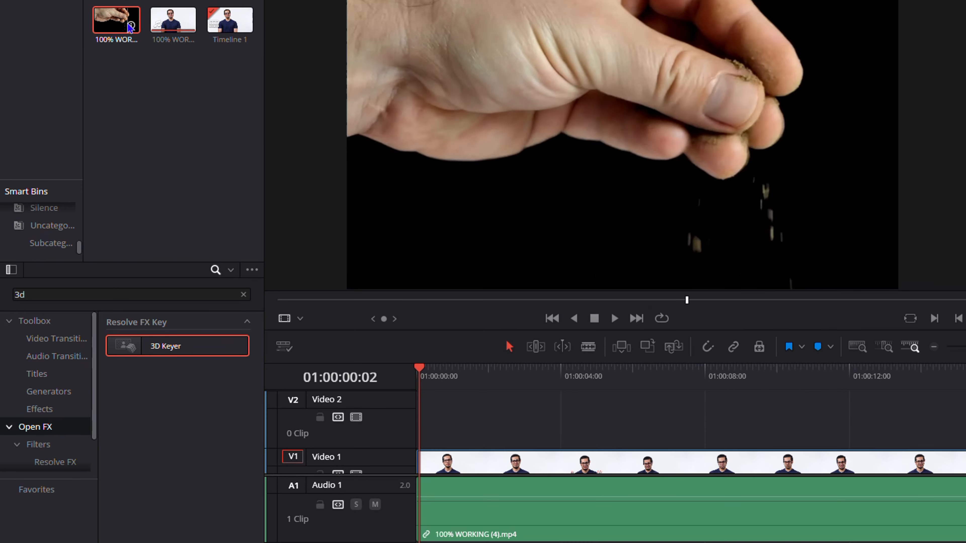
left_click_drag(129, 26, 420, 439)
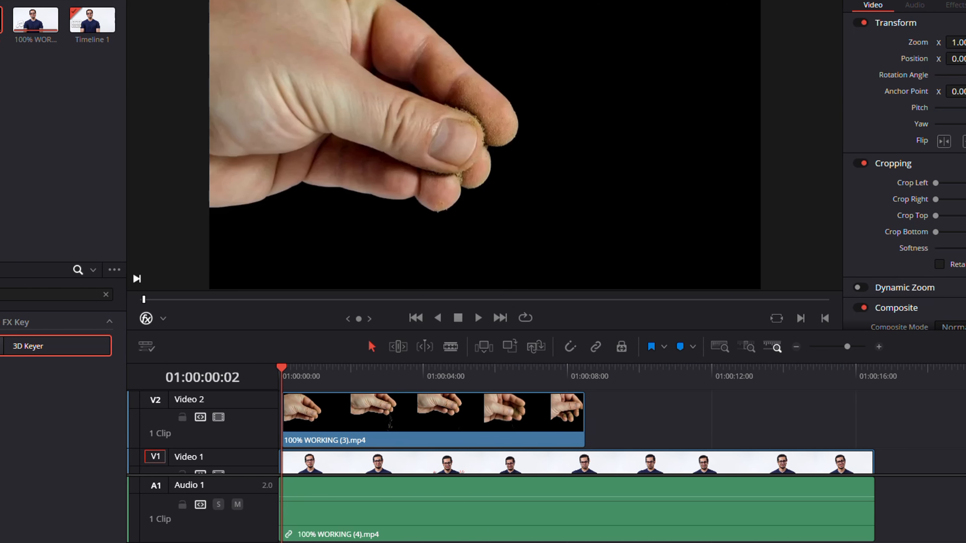
Inspect the hand clip's video settings in the Inspector with the playhead moved to 01:00:02:06
left_click(472, 418)
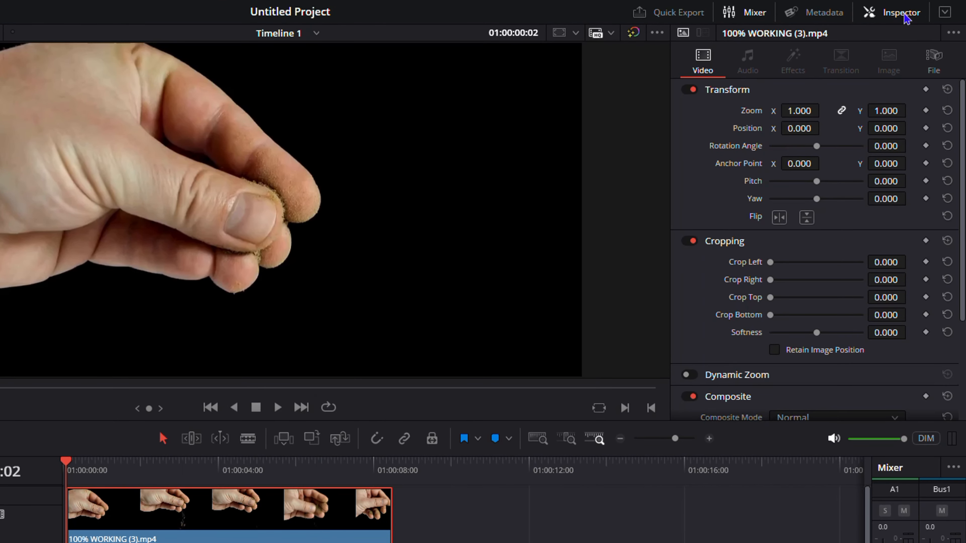
left_click(906, 16)
left_click(905, 16)
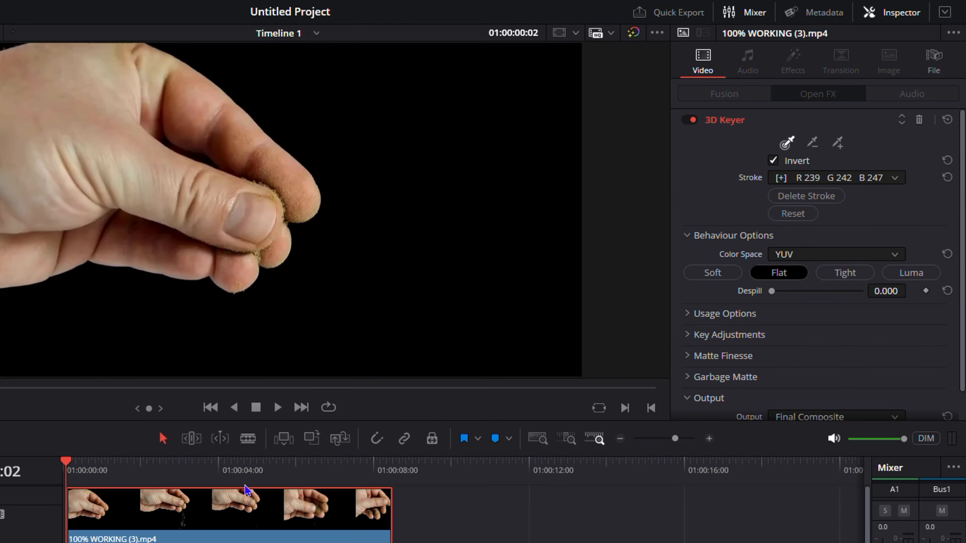
left_click(151, 472)
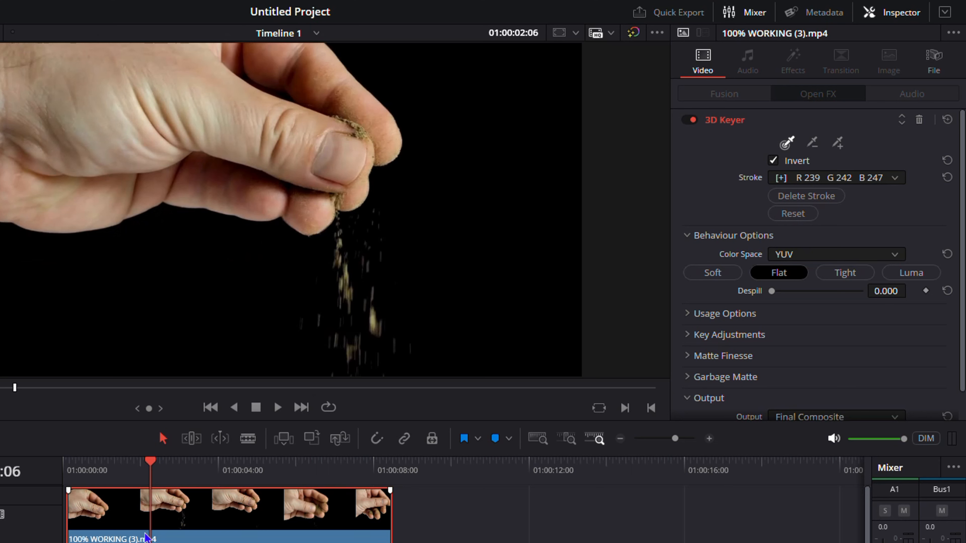
scroll(696, 318, "down", 1)
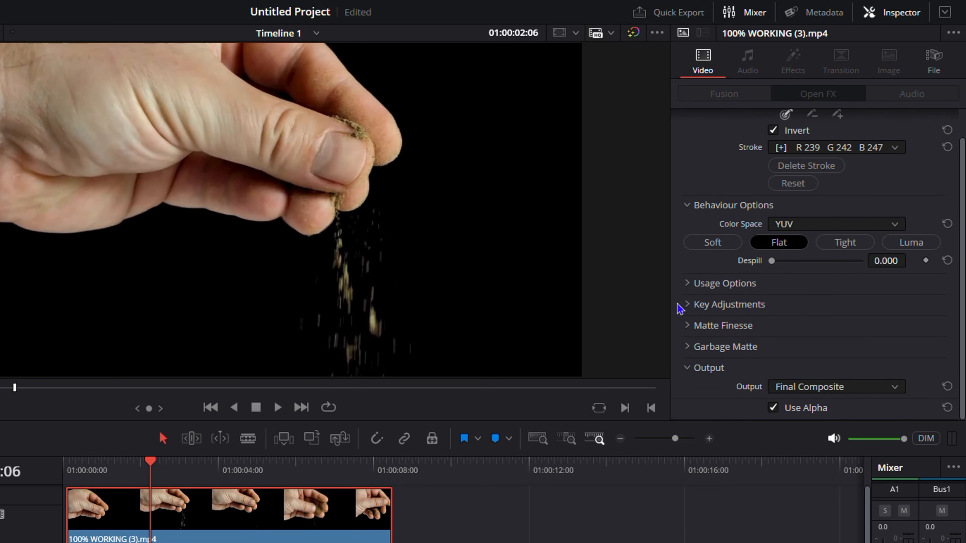
key("ctrl+shift+a")
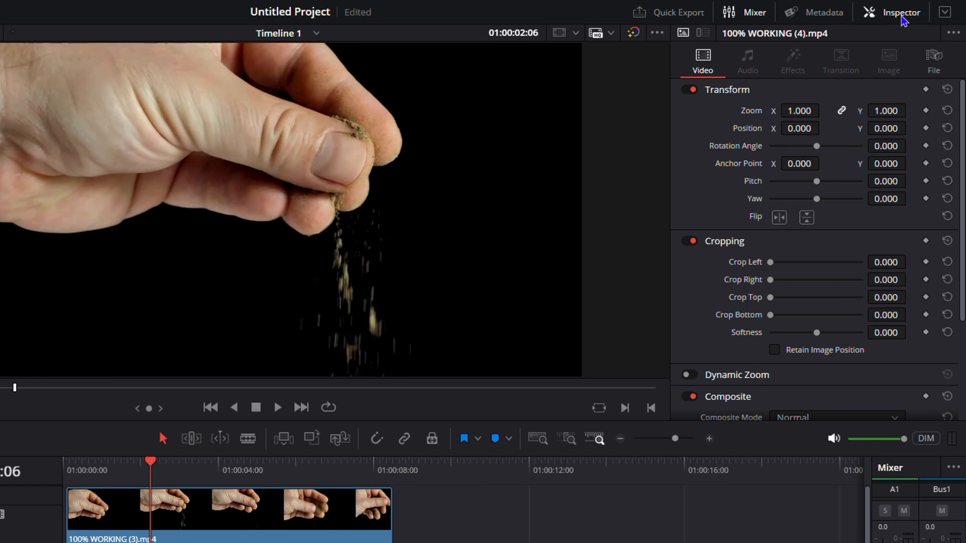
Set the hand clip's Crop Left to 1 and Crop Right to 1763, and play back the split
left_click(320, 540)
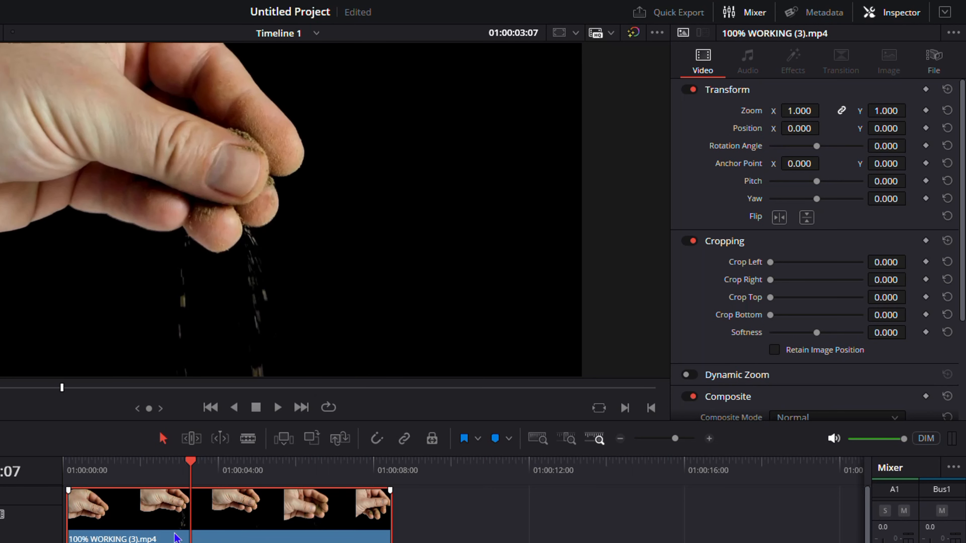
left_click(902, 13)
left_click(902, 13)
left_click_drag(887, 264, 889, 264)
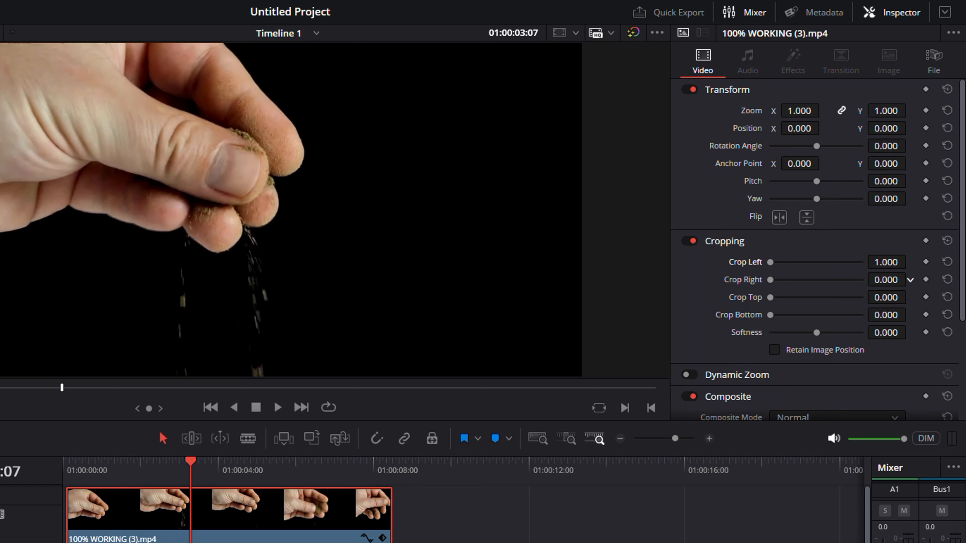
left_click_drag(910, 280, 910, 280)
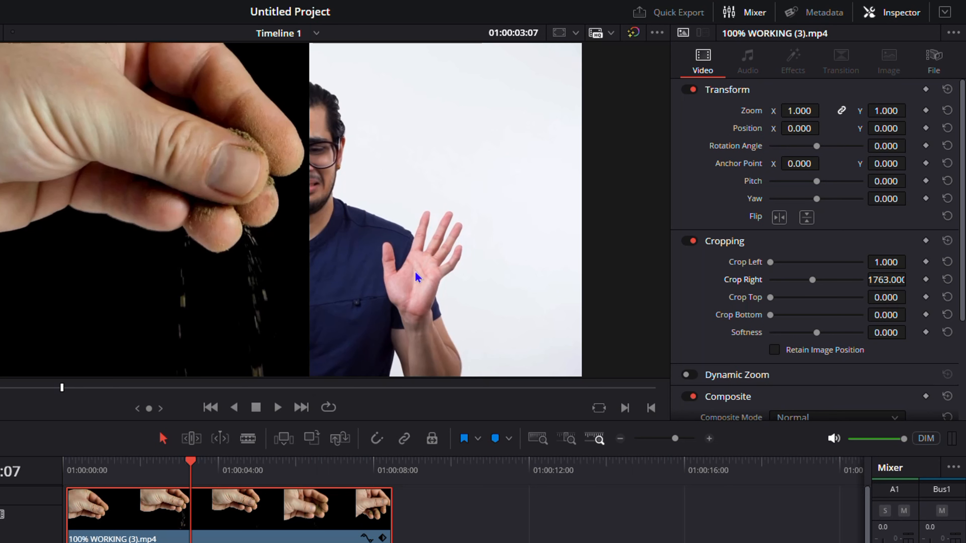
left_click(277, 409)
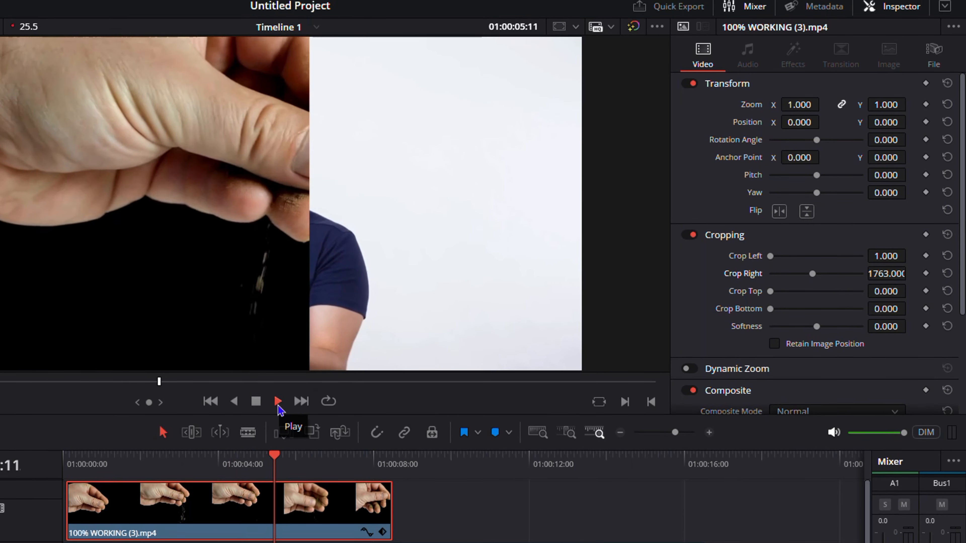
left_click(256, 401)
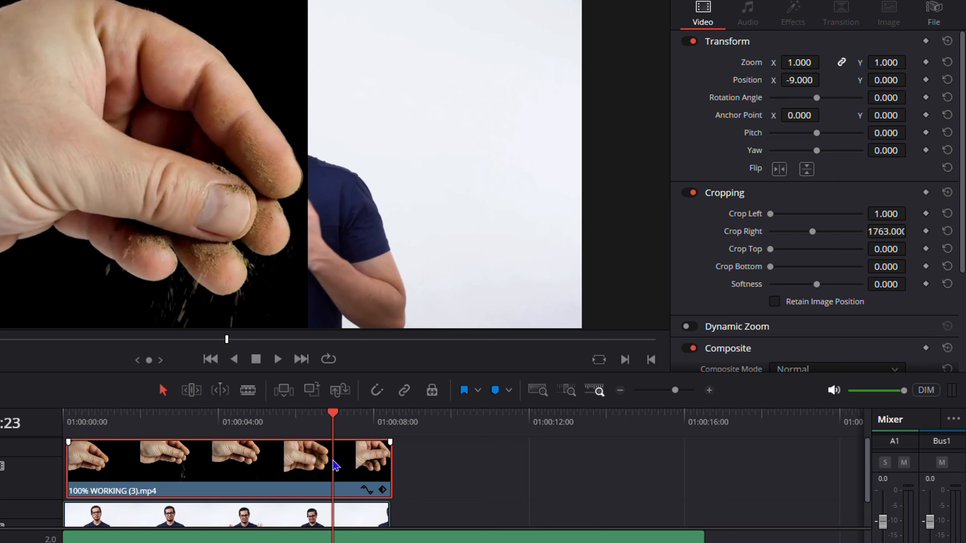
Try shifting the hand clip horizontally to Position X 2, and reset its position
left_click_drag(793, 79, 824, 80)
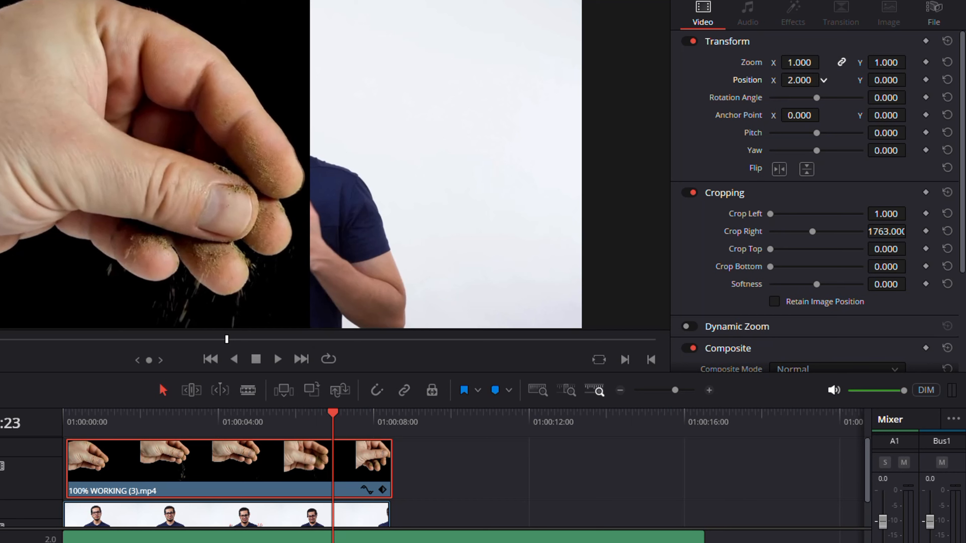
left_click(947, 80)
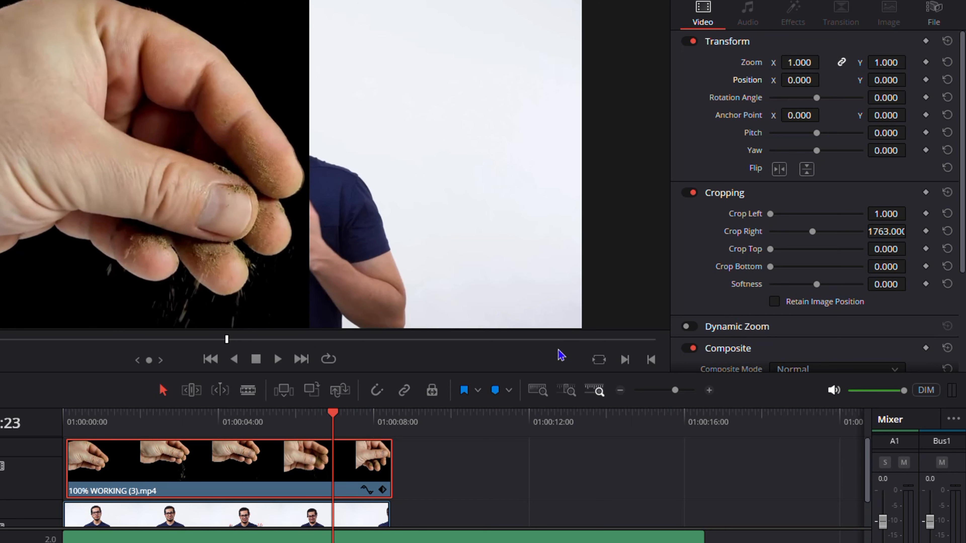
Set the Video 1 clip's Position X to 1127 so the man fills the uncovered half, and play back the split screen
left_click(332, 525)
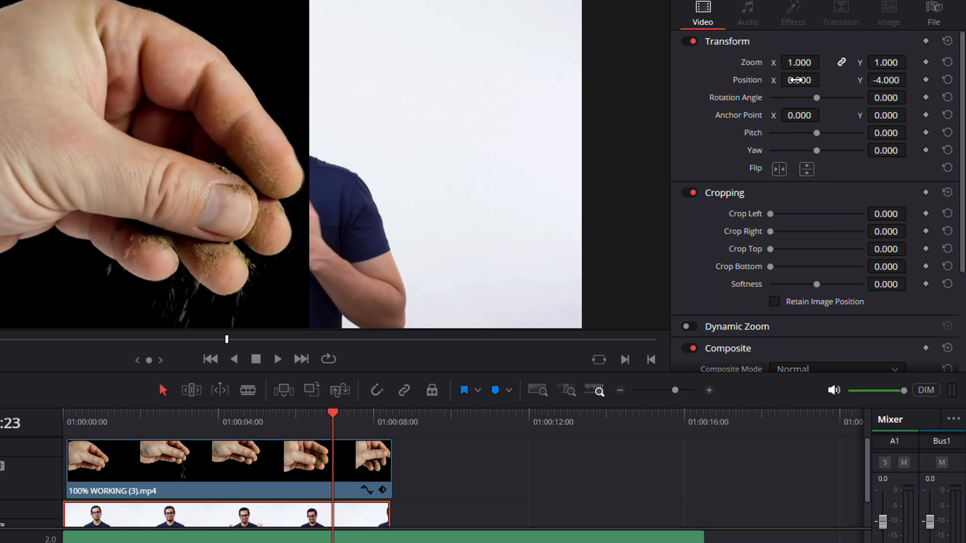
left_click_drag(799, 80, 824, 79)
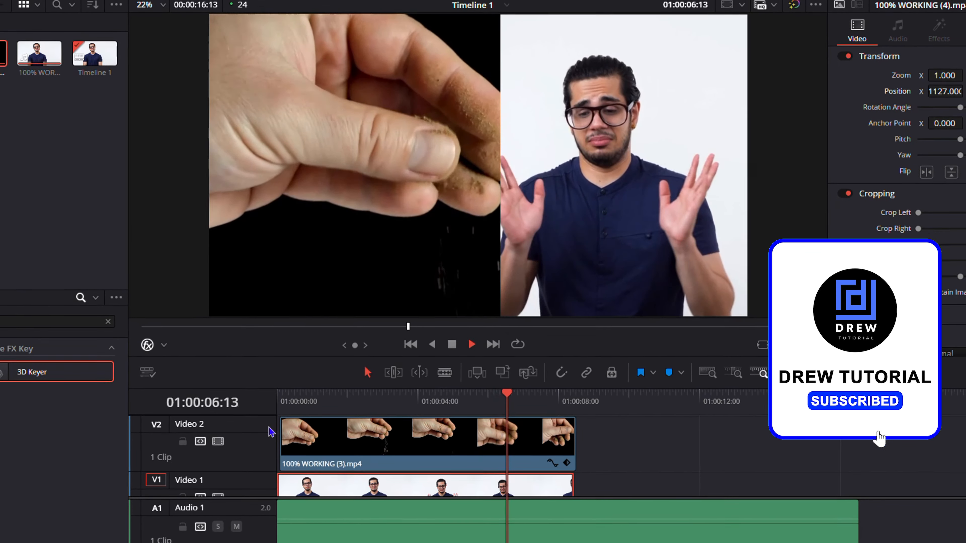
key("space")
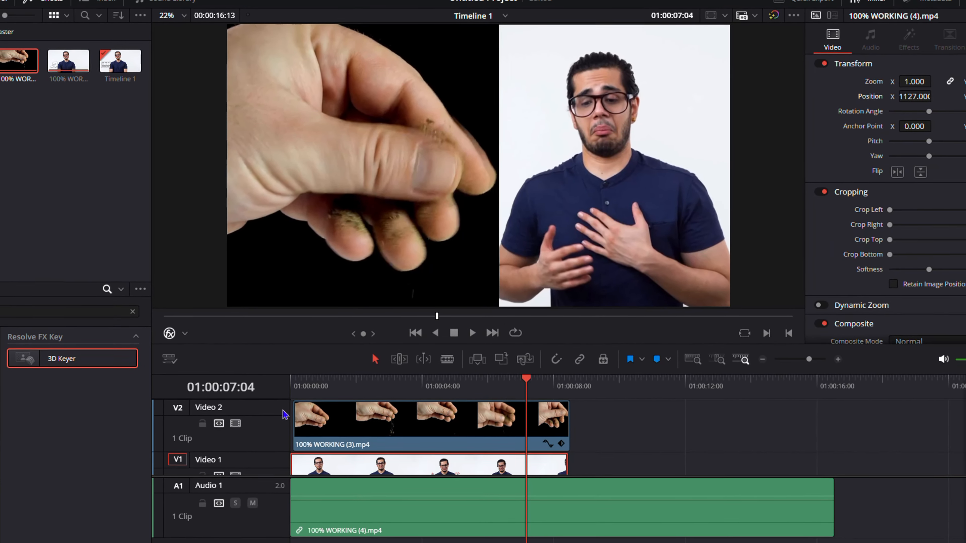